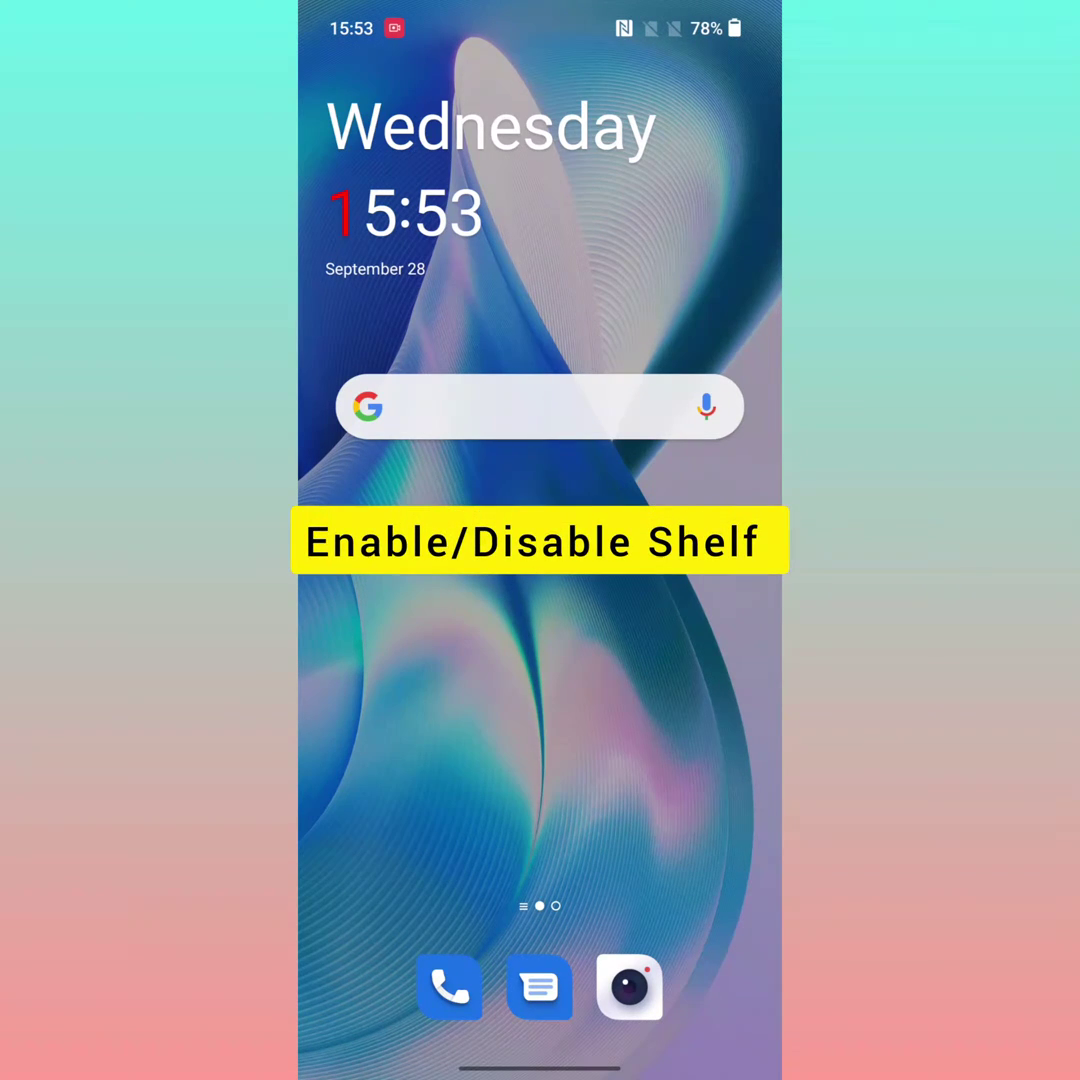
# - From the app drawer, go to Settings > Special features > OnePlus Shelf
pyautogui.moveTo(683, 750); pyautogui.dragTo(683, 393)
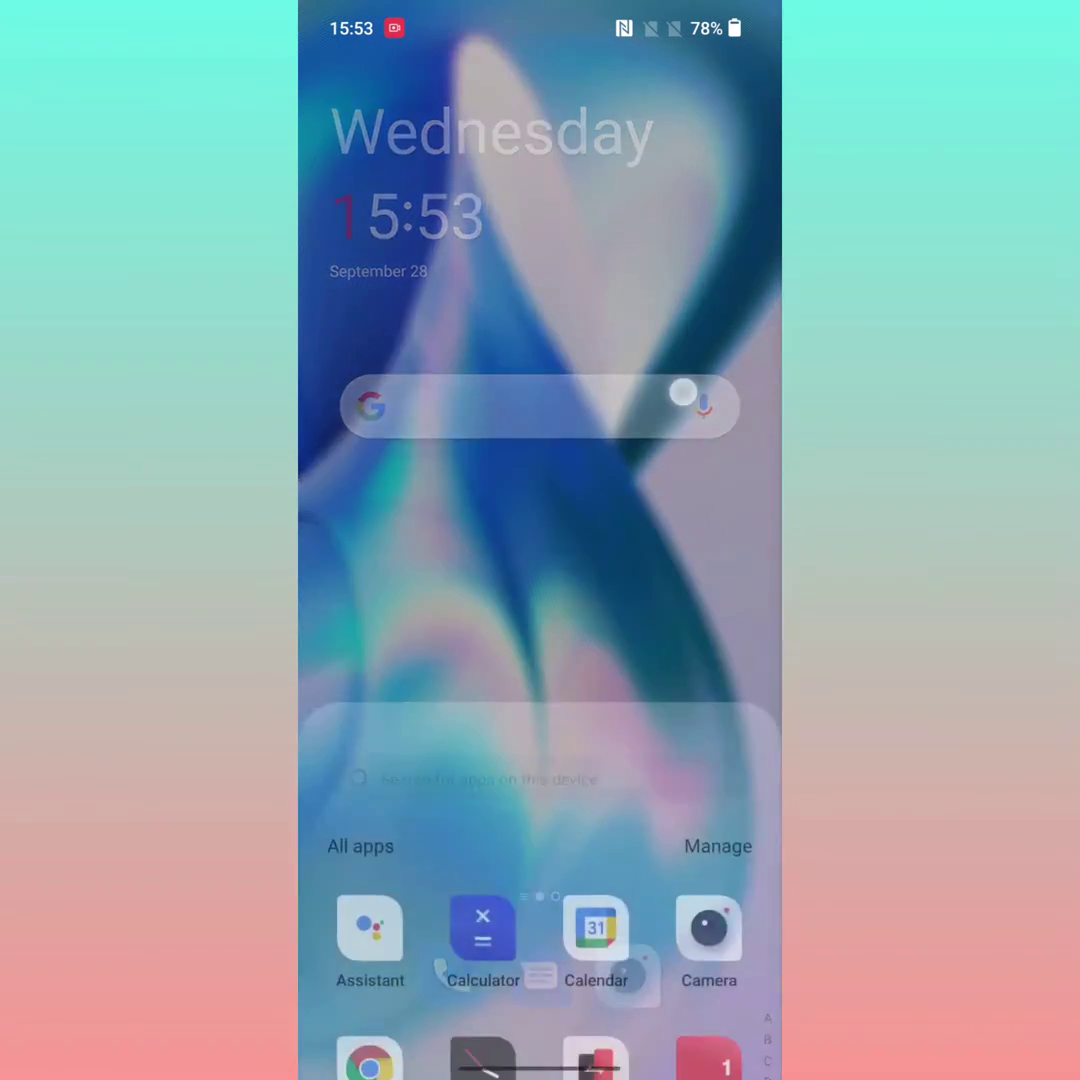
pyautogui.scroll(-5, 540, 600)
pyautogui.click(370, 857)
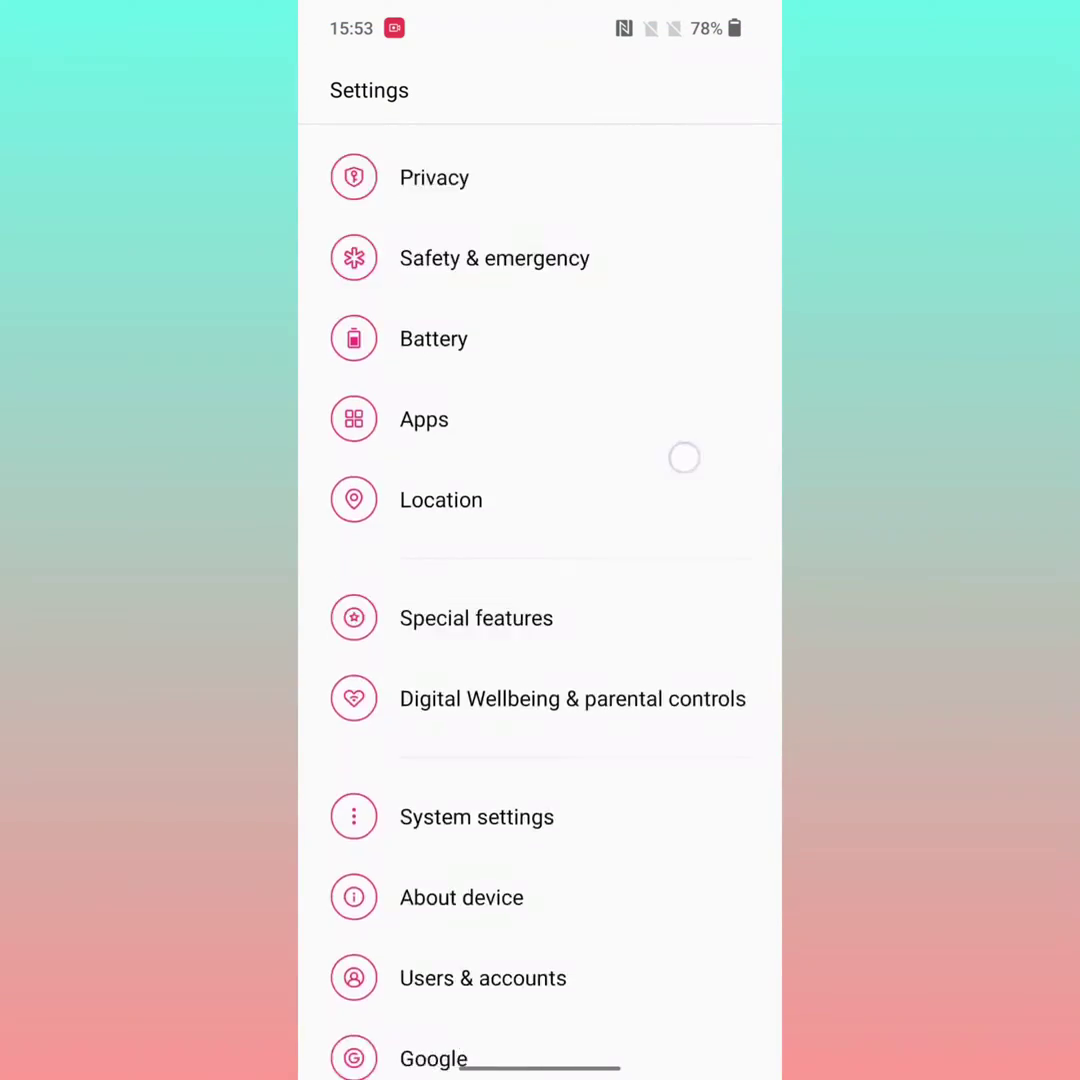
pyautogui.click(476, 479)
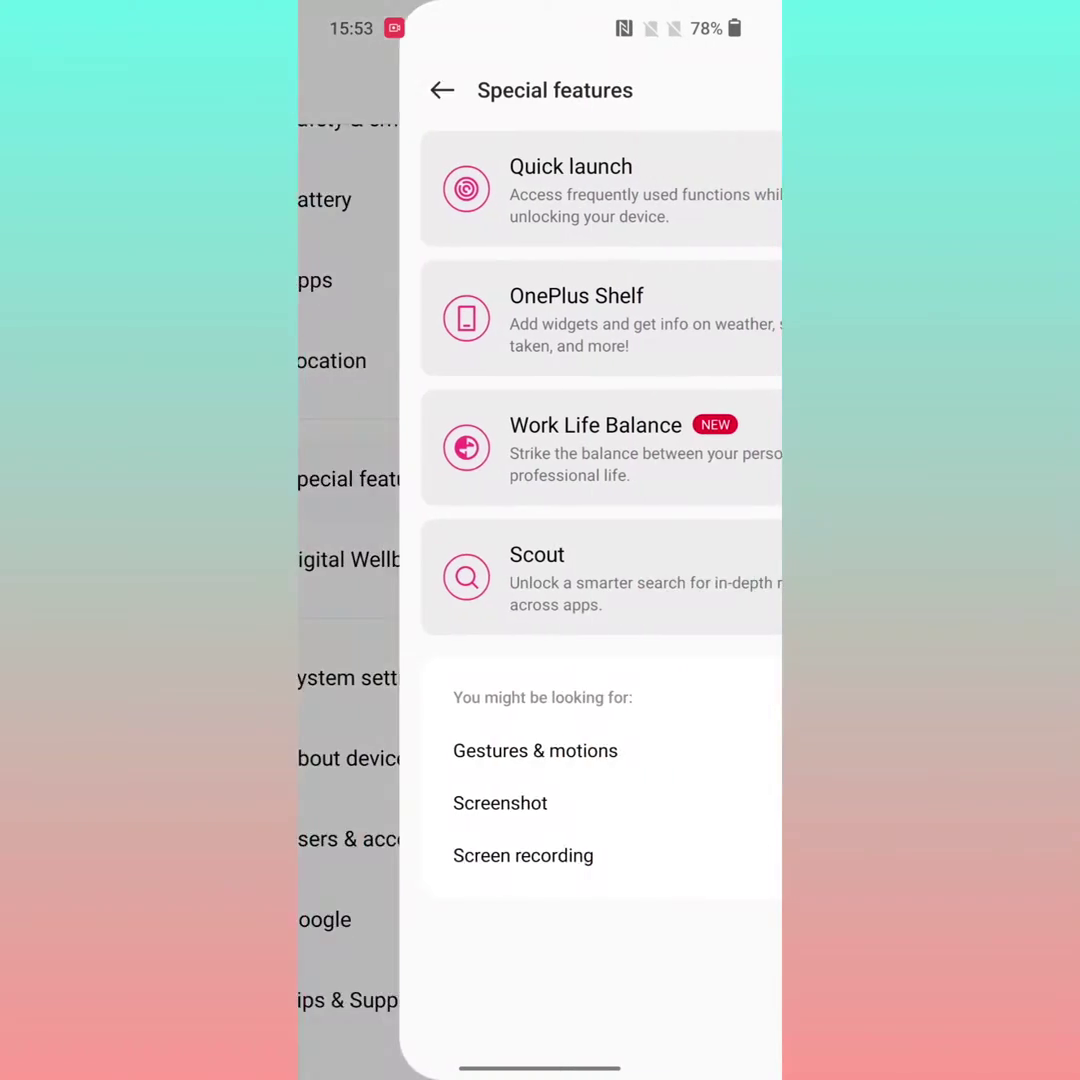
pyautogui.click(539, 318)
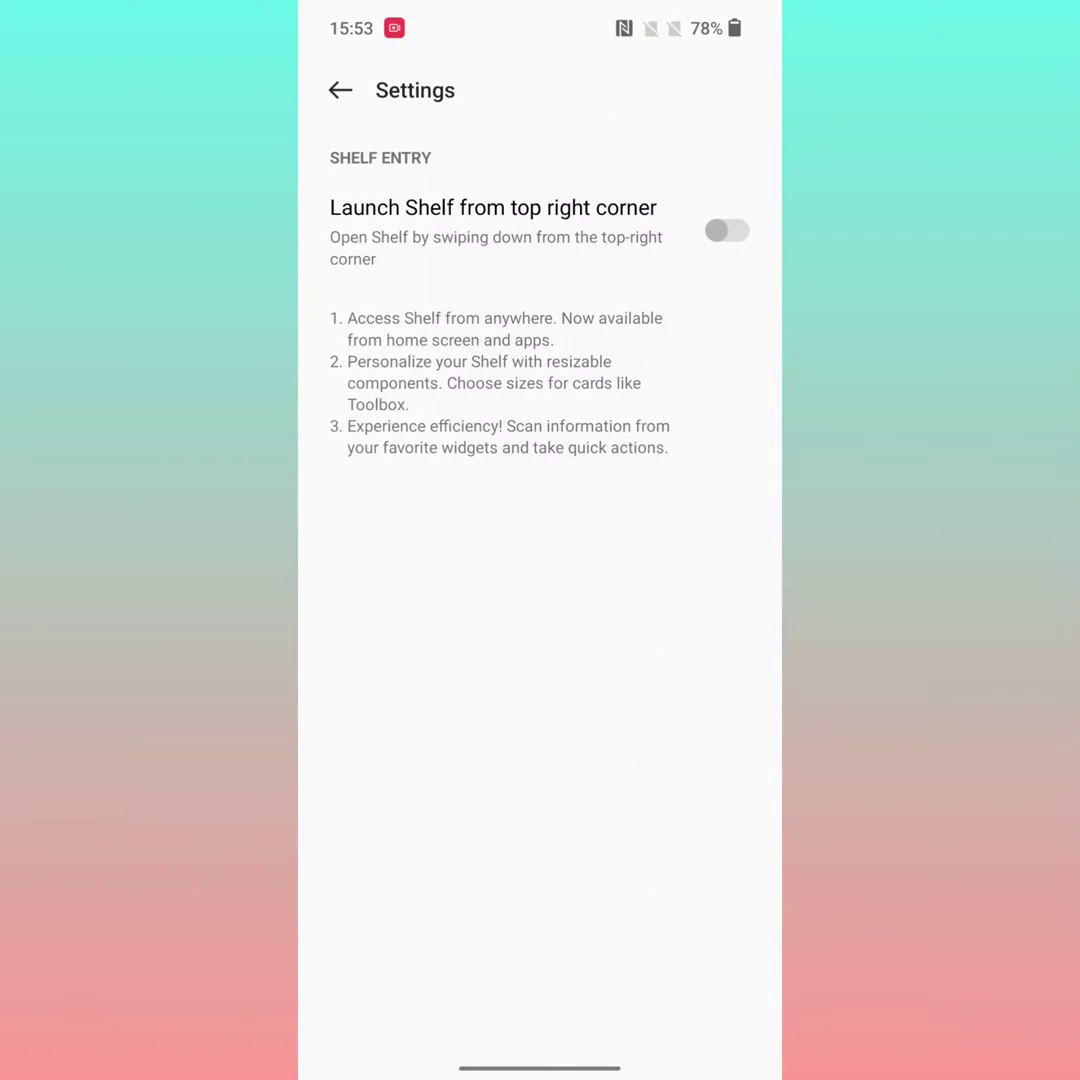
# - Turn on 'Launch Shelf from top right corner', browse Add new widgets, then return home
pyautogui.click(727, 231)
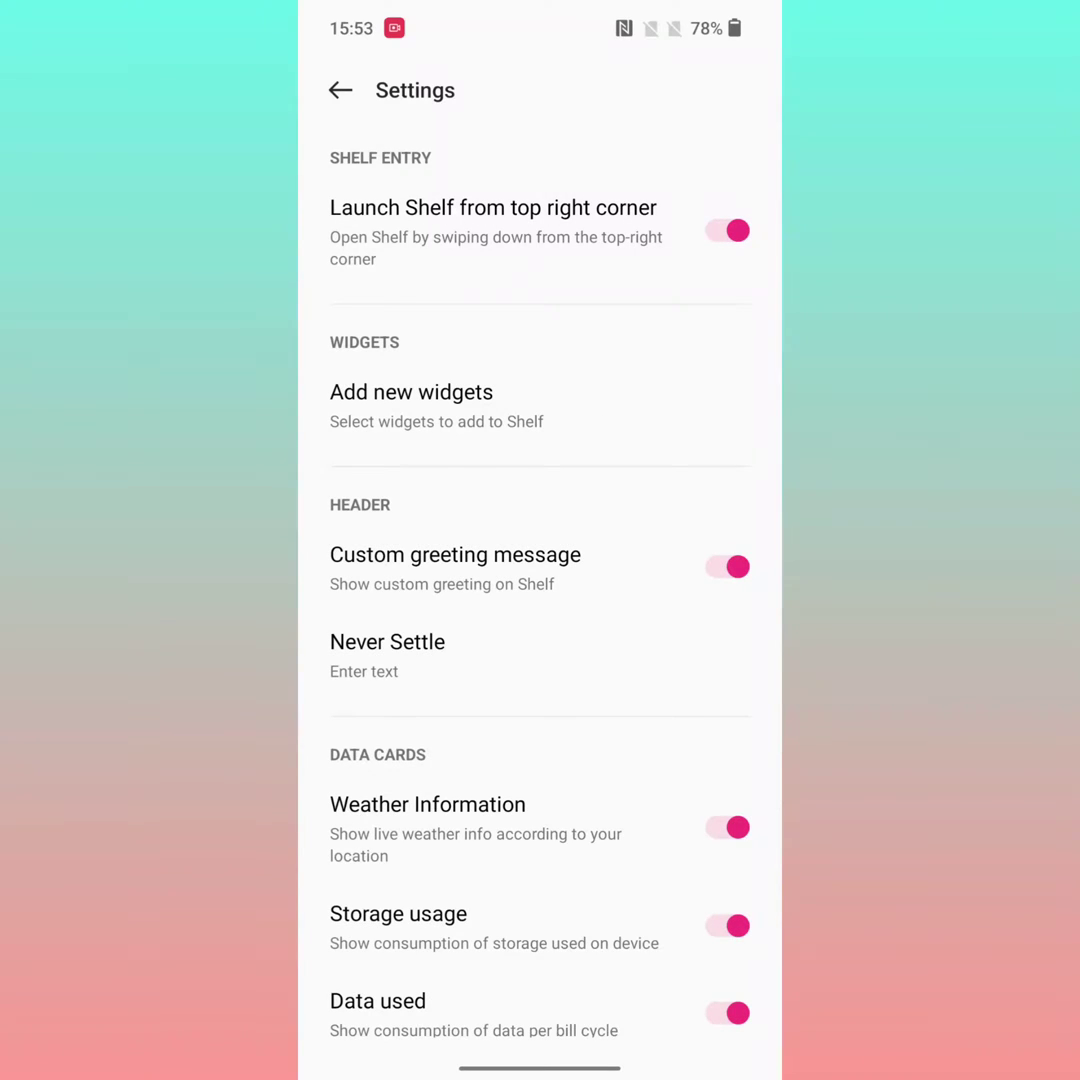
pyautogui.scroll(-3, 654, 627)
pyautogui.scroll(3, 644, 723)
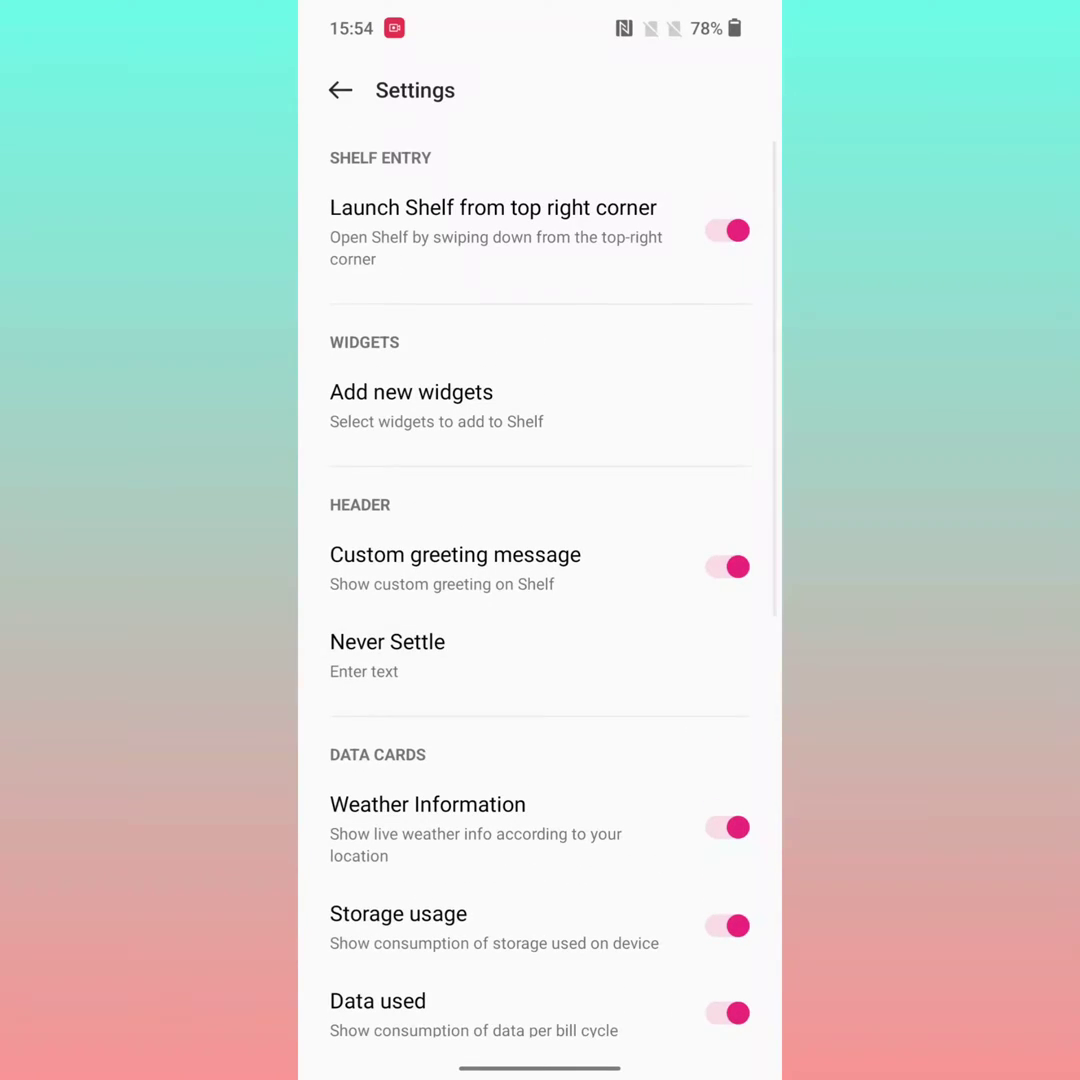
pyautogui.click(641, 411)
pyautogui.scroll(-3, 646, 552)
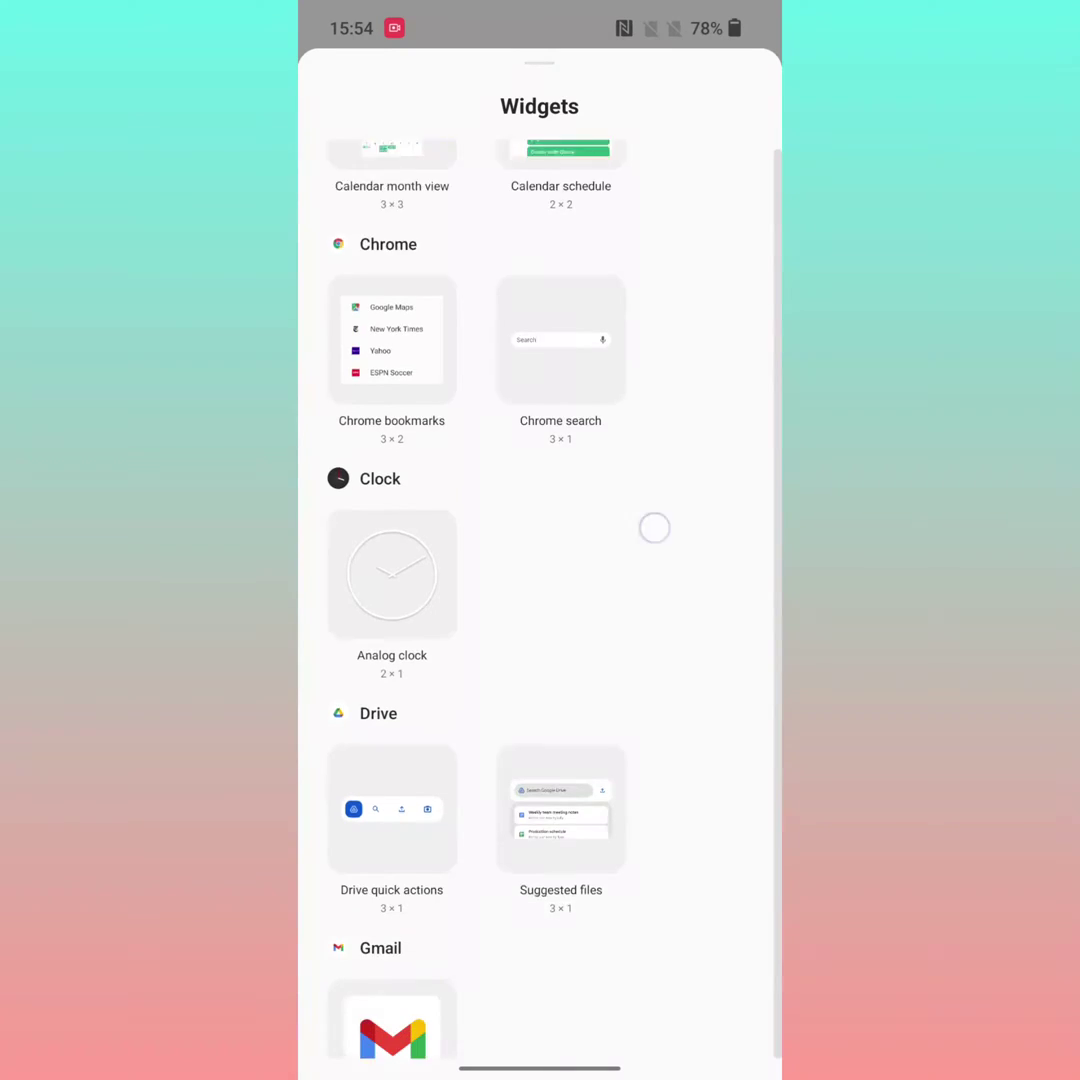
pyautogui.press('Home')
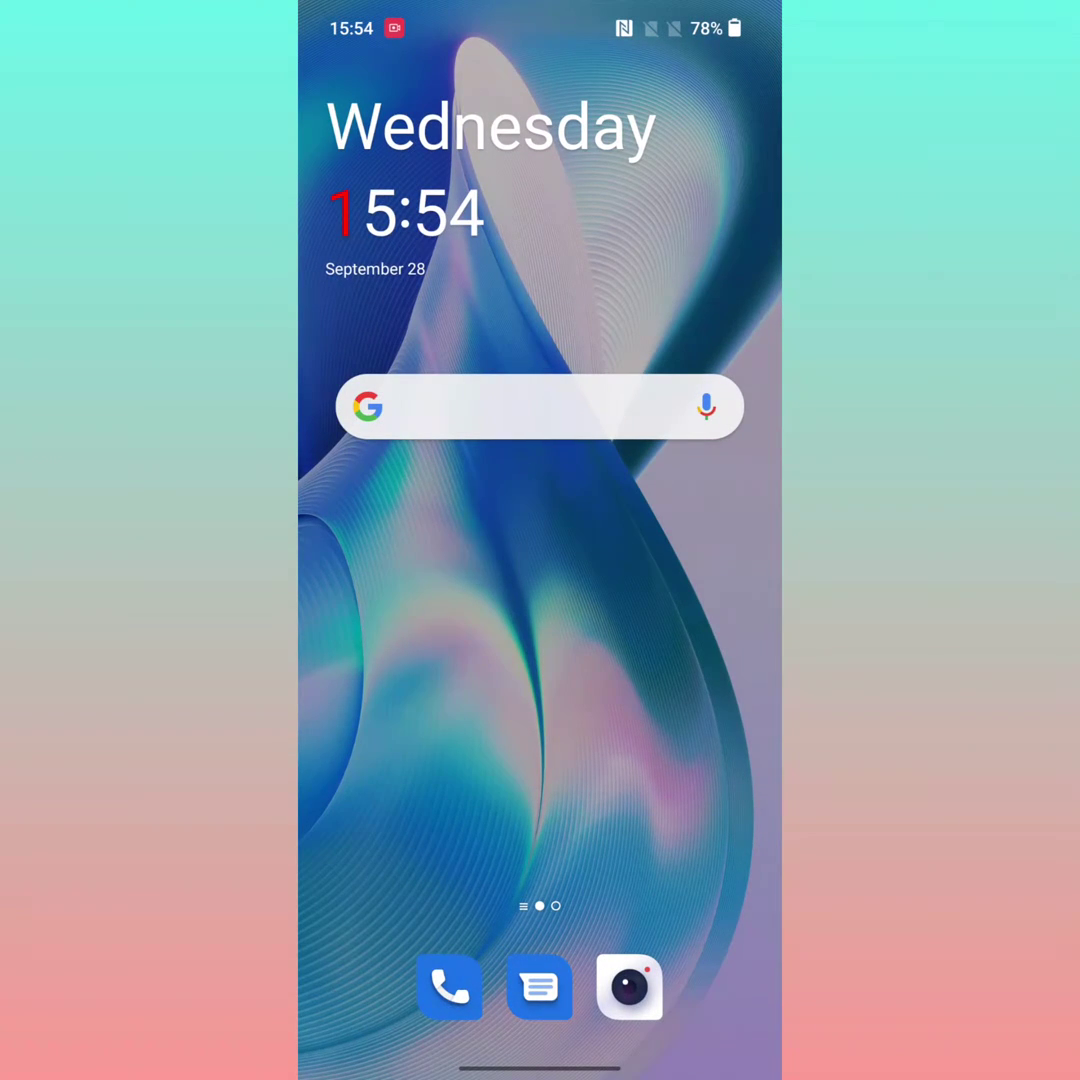
pyautogui.moveTo(540, 500); pyautogui.dragTo(540, 800)
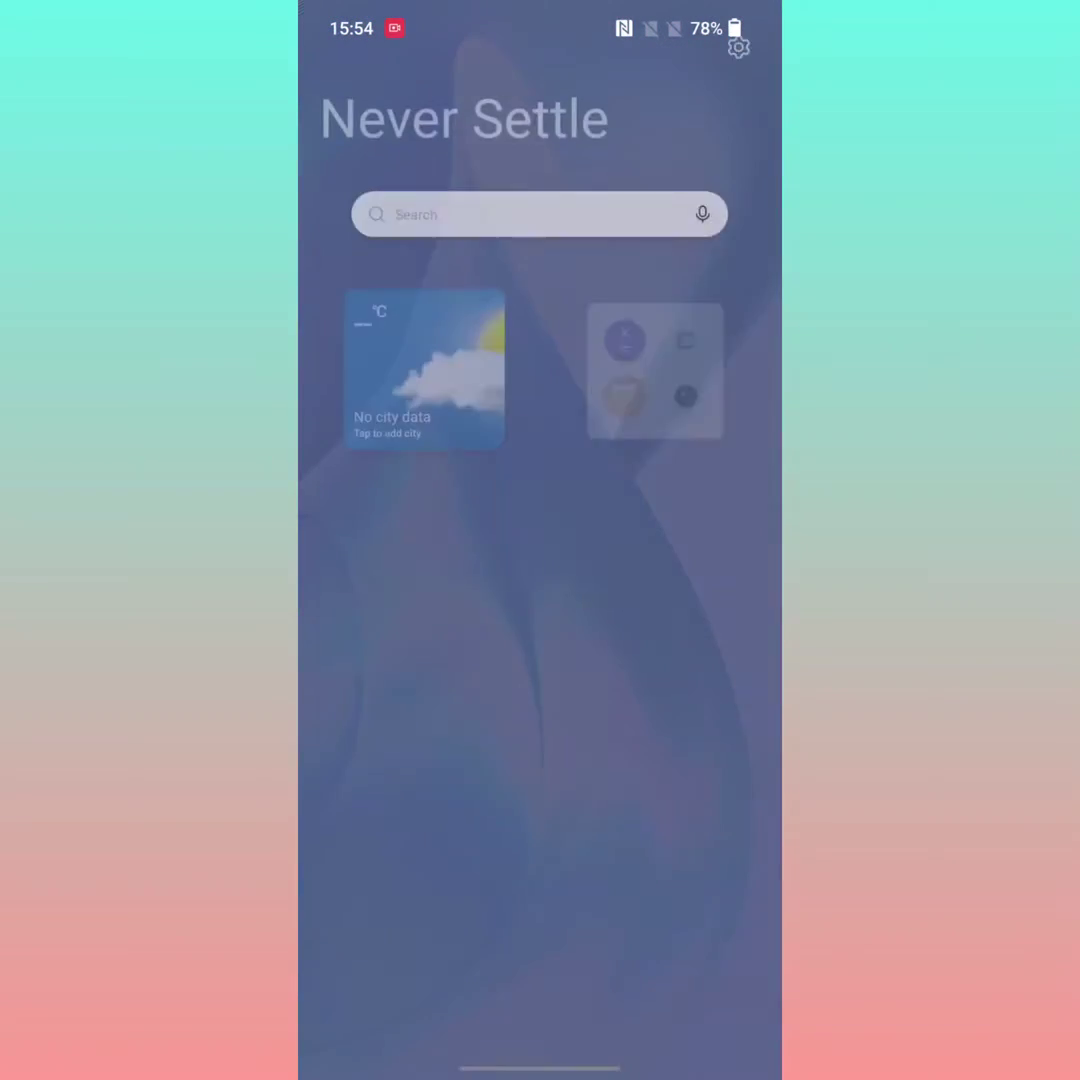
pyautogui.scroll(-2, 540, 540)
pyautogui.scroll(2, 646, 535)
# - Open Shelf settings via the gear, browse Add new widgets, and toggle the custom greeting off and on
pyautogui.click(738, 90)
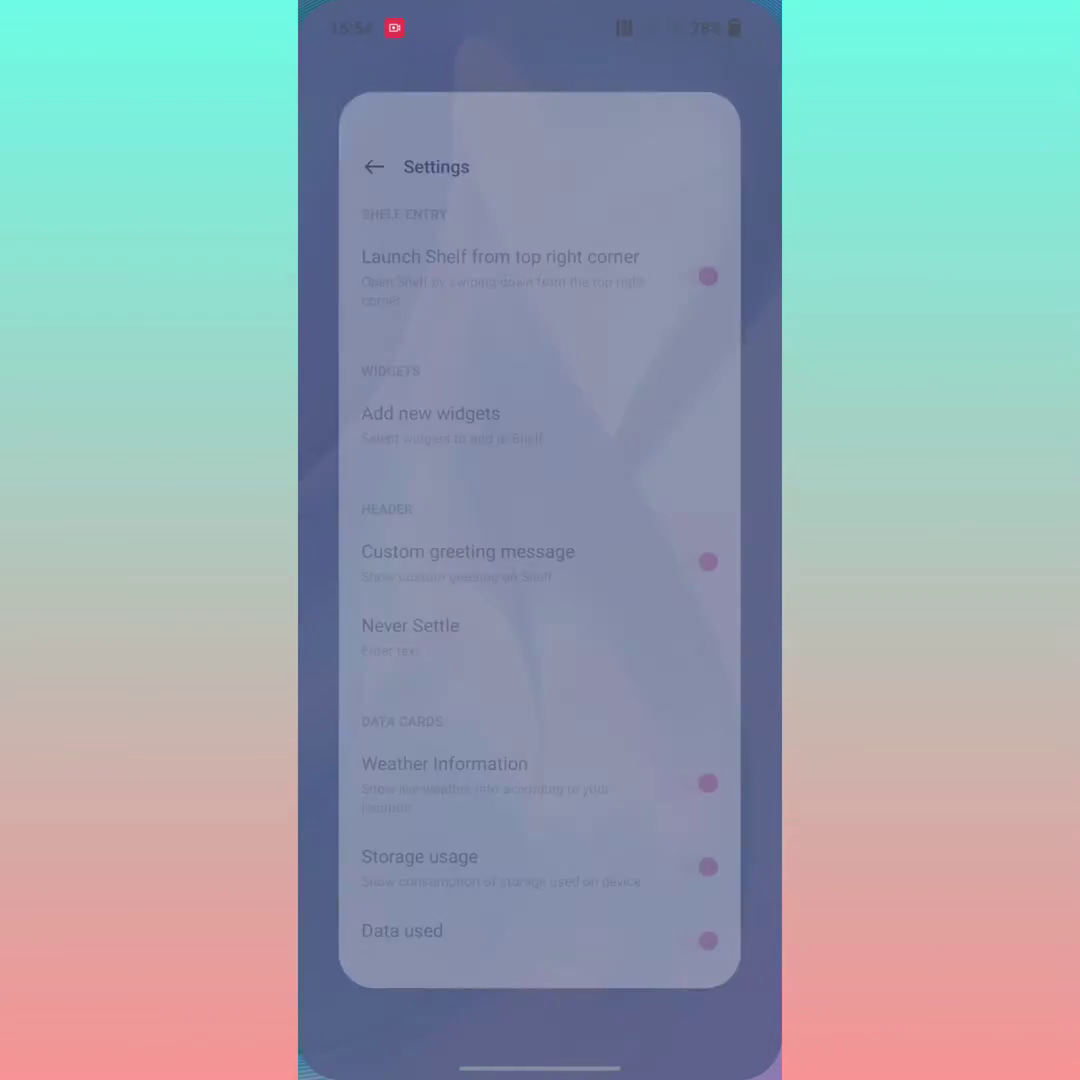
pyautogui.scroll(-2, 670, 547)
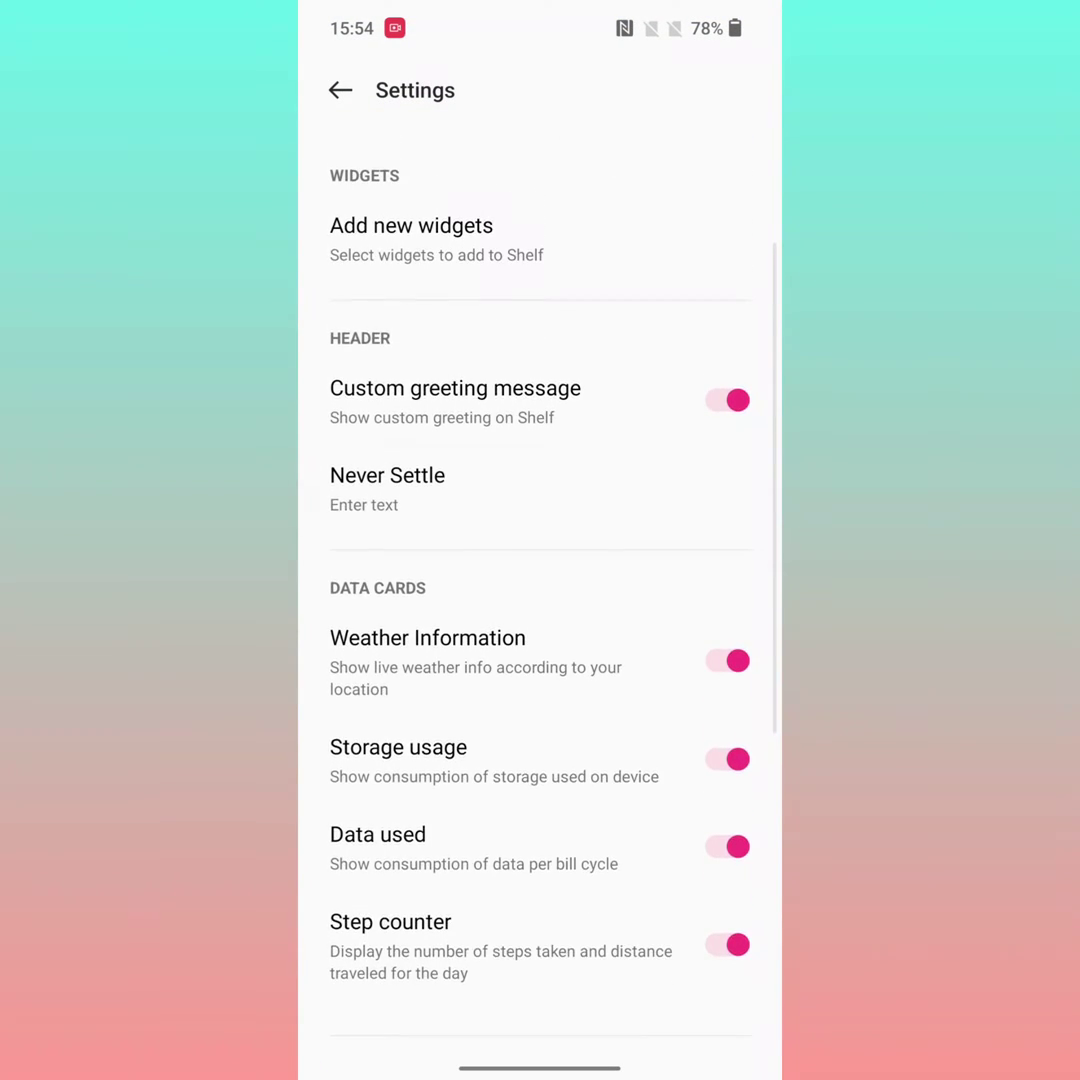
pyautogui.scroll(2, 651, 675)
pyautogui.click(677, 369)
pyautogui.scroll(-3, 697, 458)
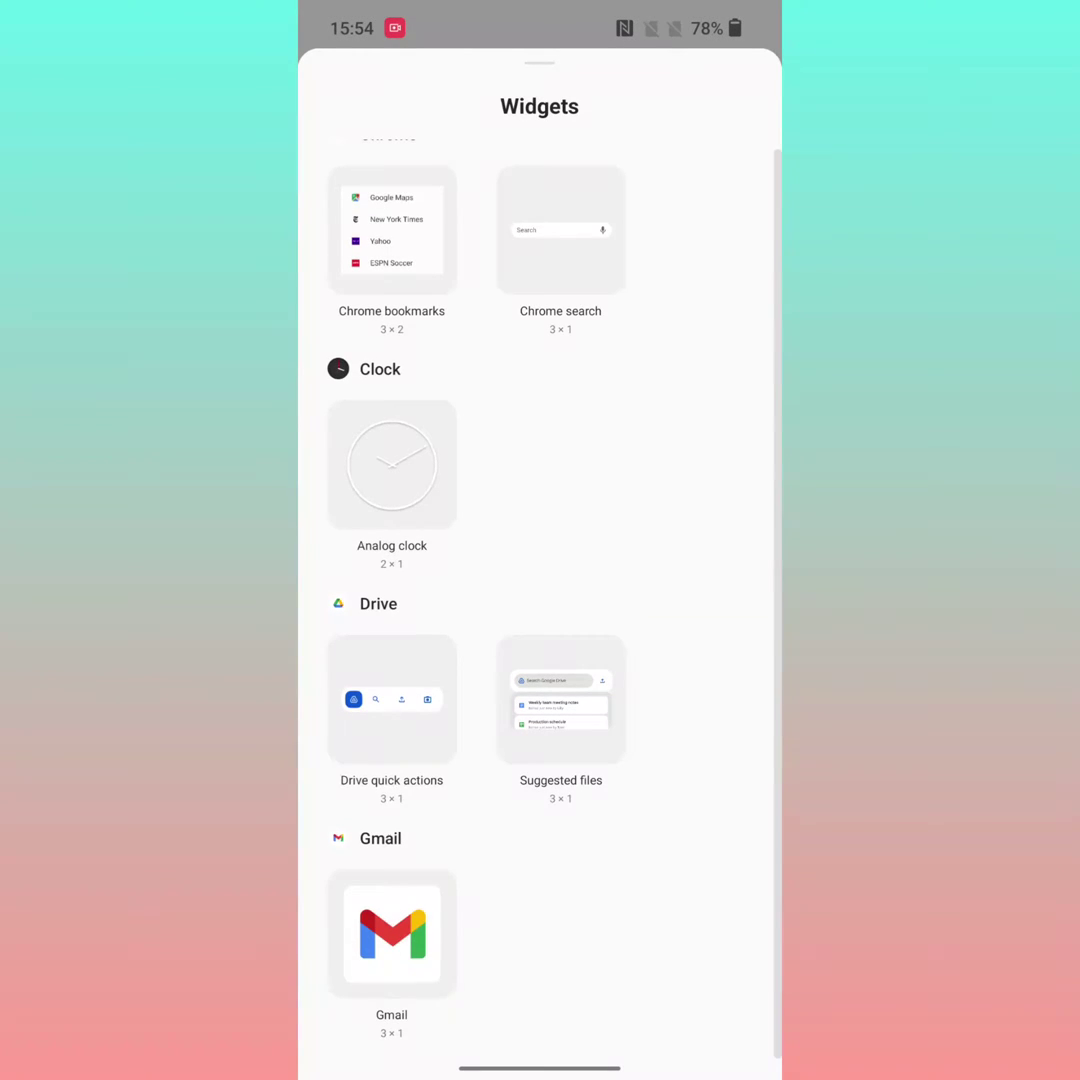
pyautogui.press('Escape')
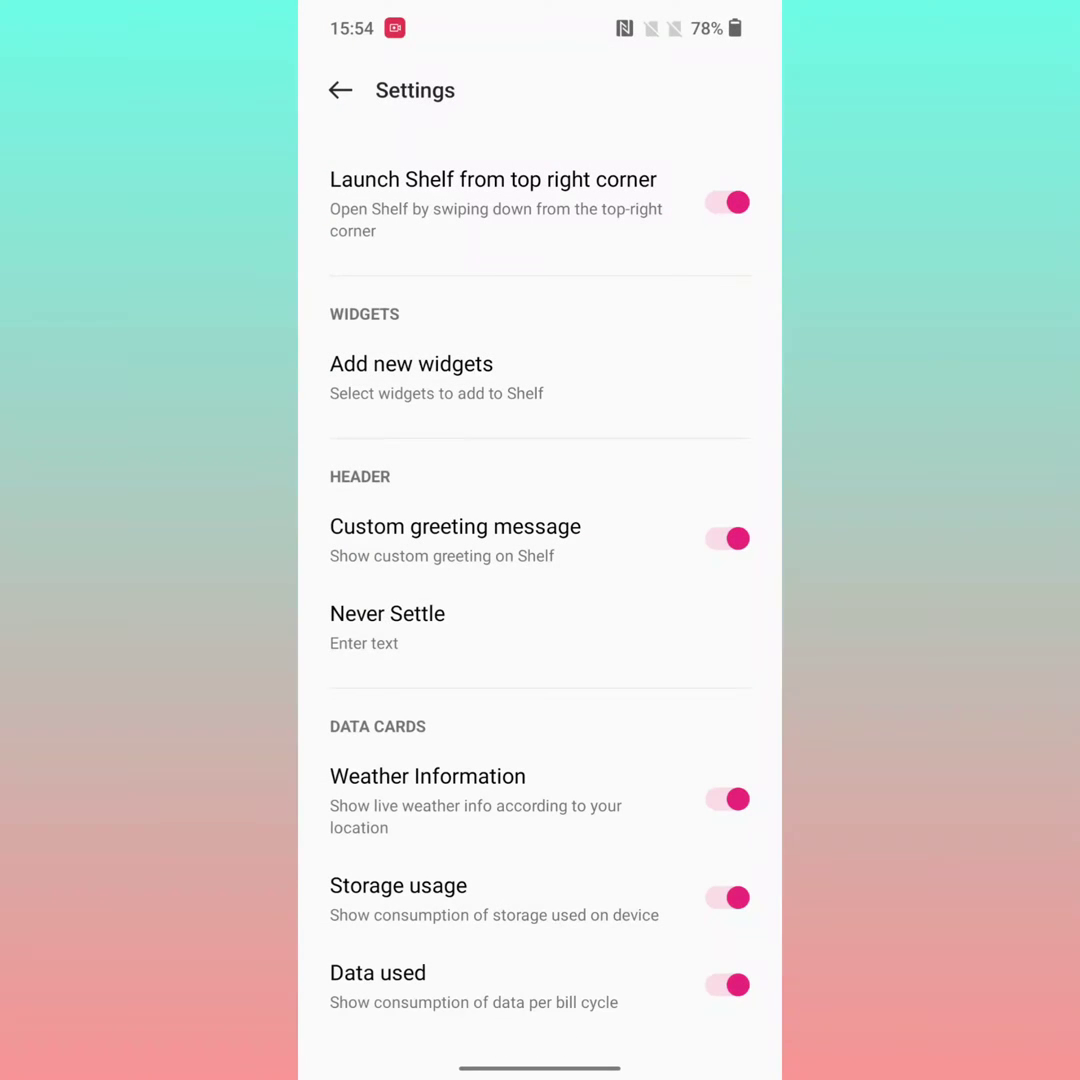
pyautogui.click(727, 539)
# - Replace the 'Never Settle' greeting with 'BestusefulTips', confirm it, and reopen the Shelf panel
pyautogui.click(649, 638)
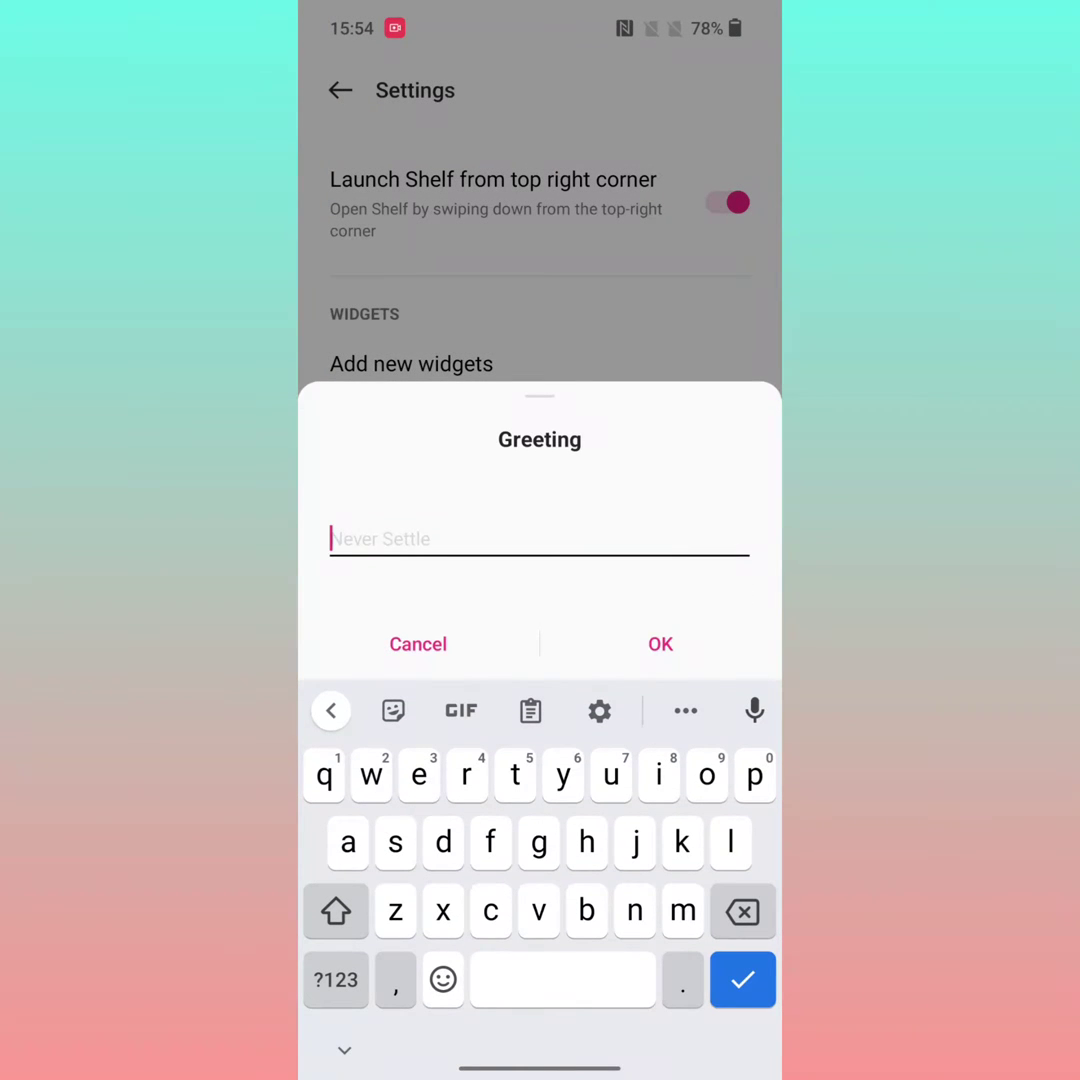
pyautogui.write('Bestuse')
pyautogui.click(555, 711)
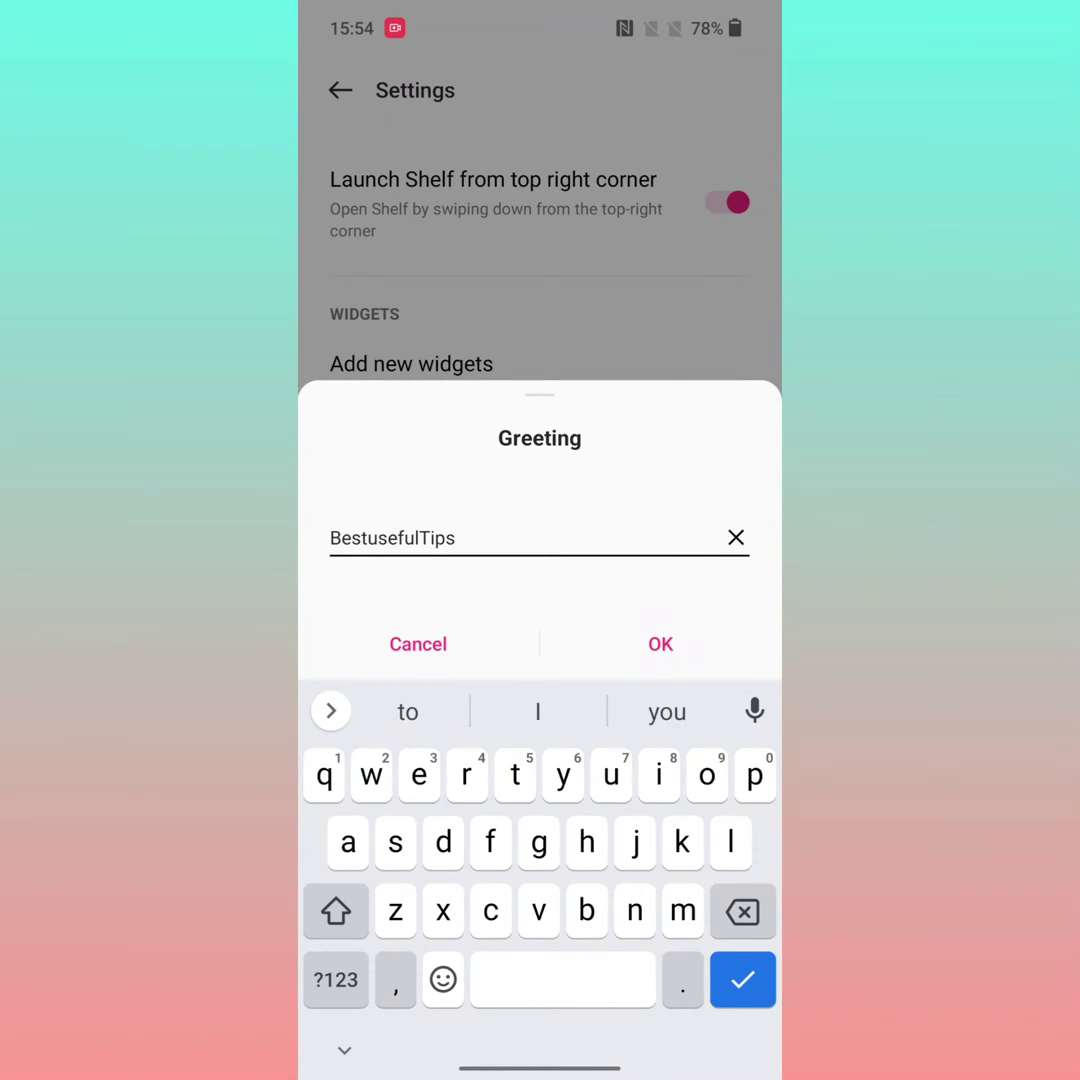
pyautogui.click(660, 644)
pyautogui.moveTo(540, 1066); pyautogui.dragTo(540, 700)
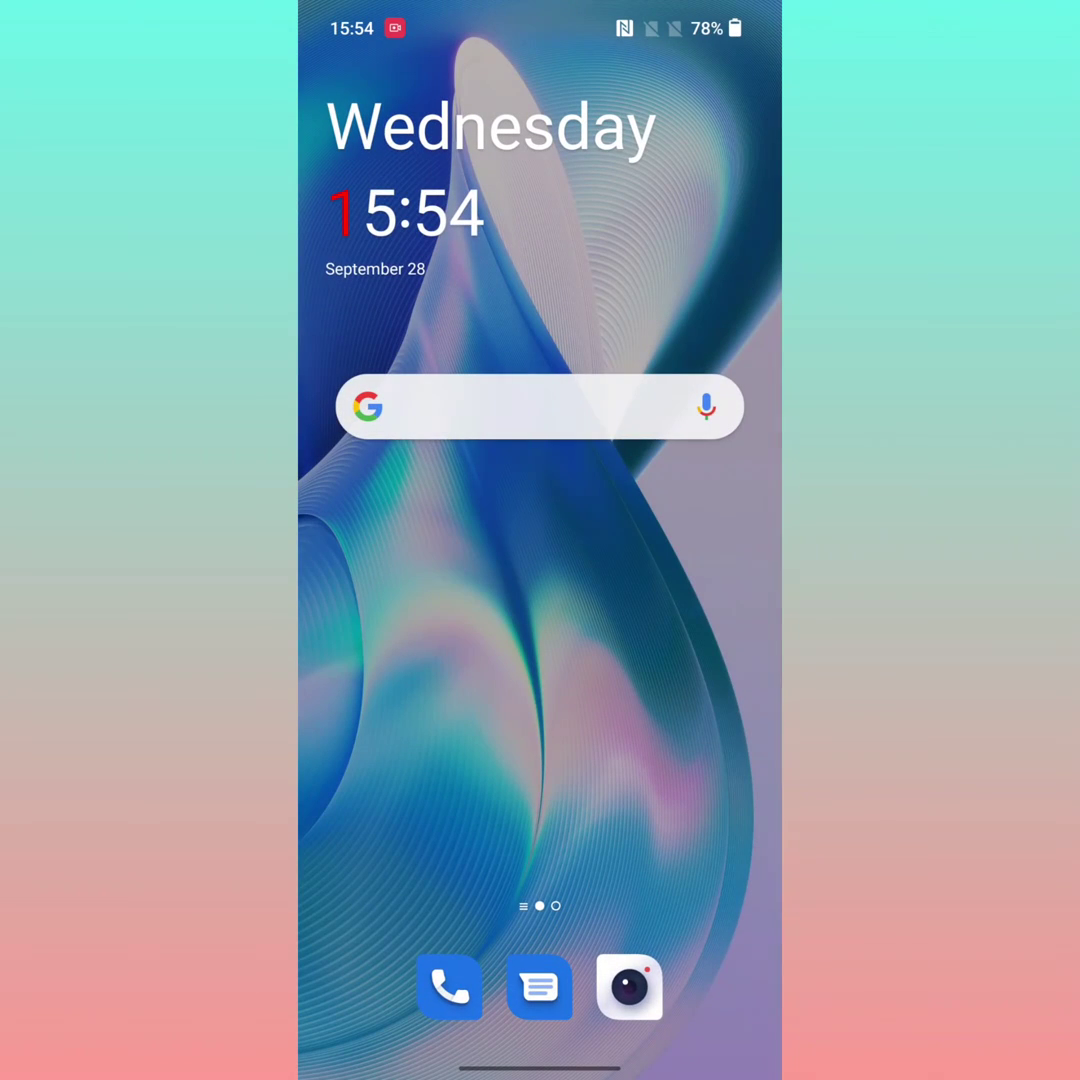
pyautogui.moveTo(400, 600); pyautogui.dragTo(720, 600)
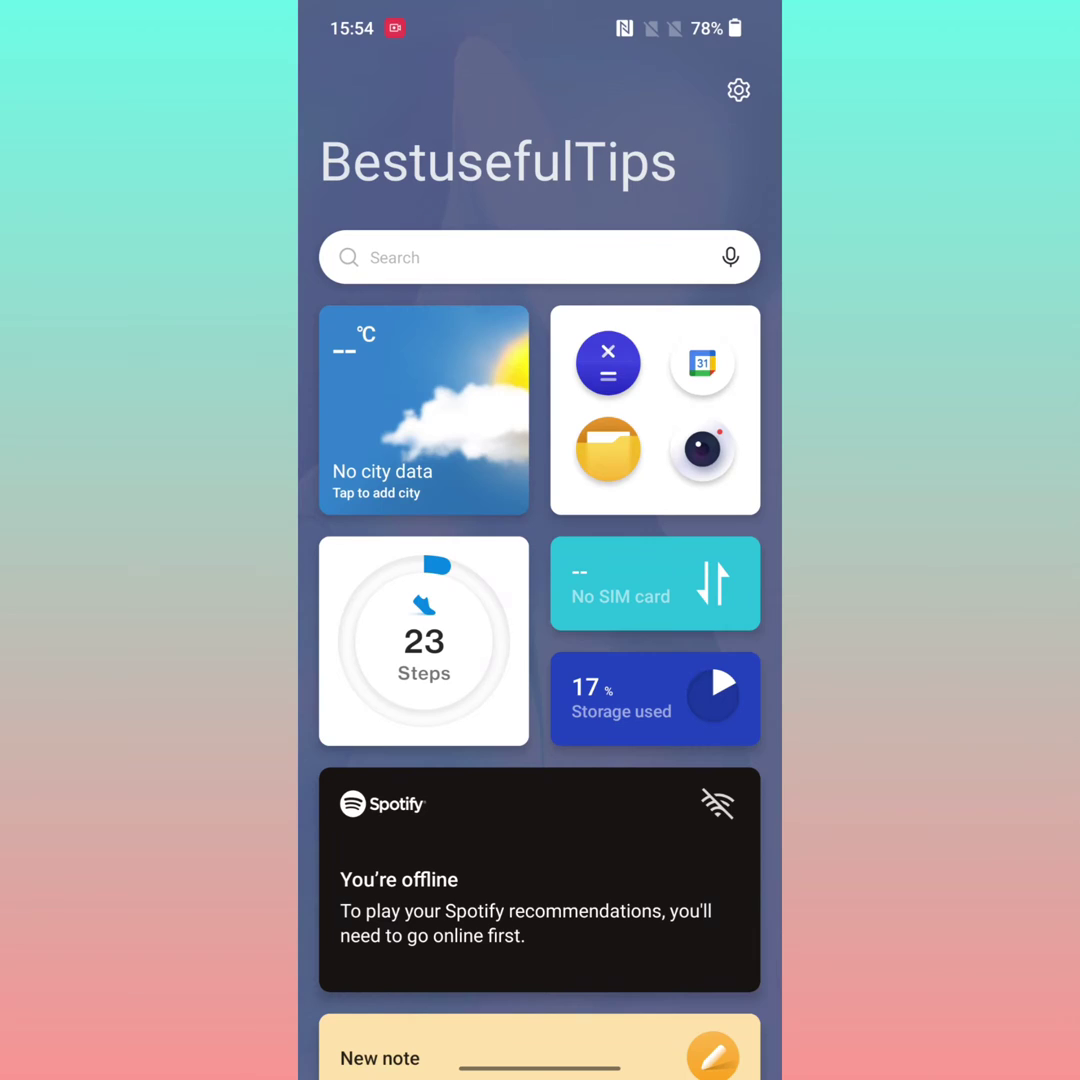
# - Toggle the Weather Information, Storage usage, Data used and Step counter cards off and on
pyautogui.click(738, 90)
pyautogui.moveTo(617, 670); pyautogui.dragTo(617, 415)
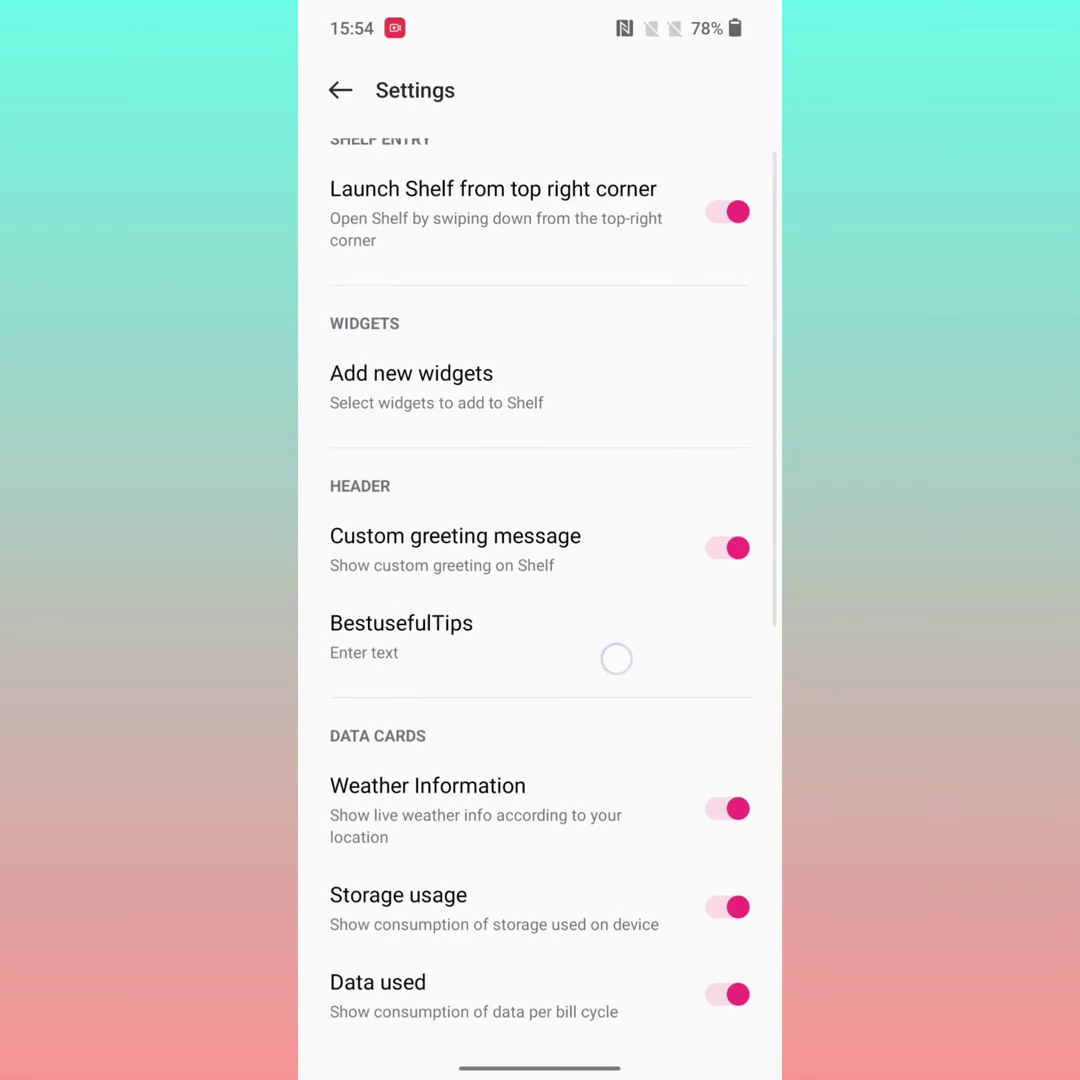
pyautogui.click(727, 552)
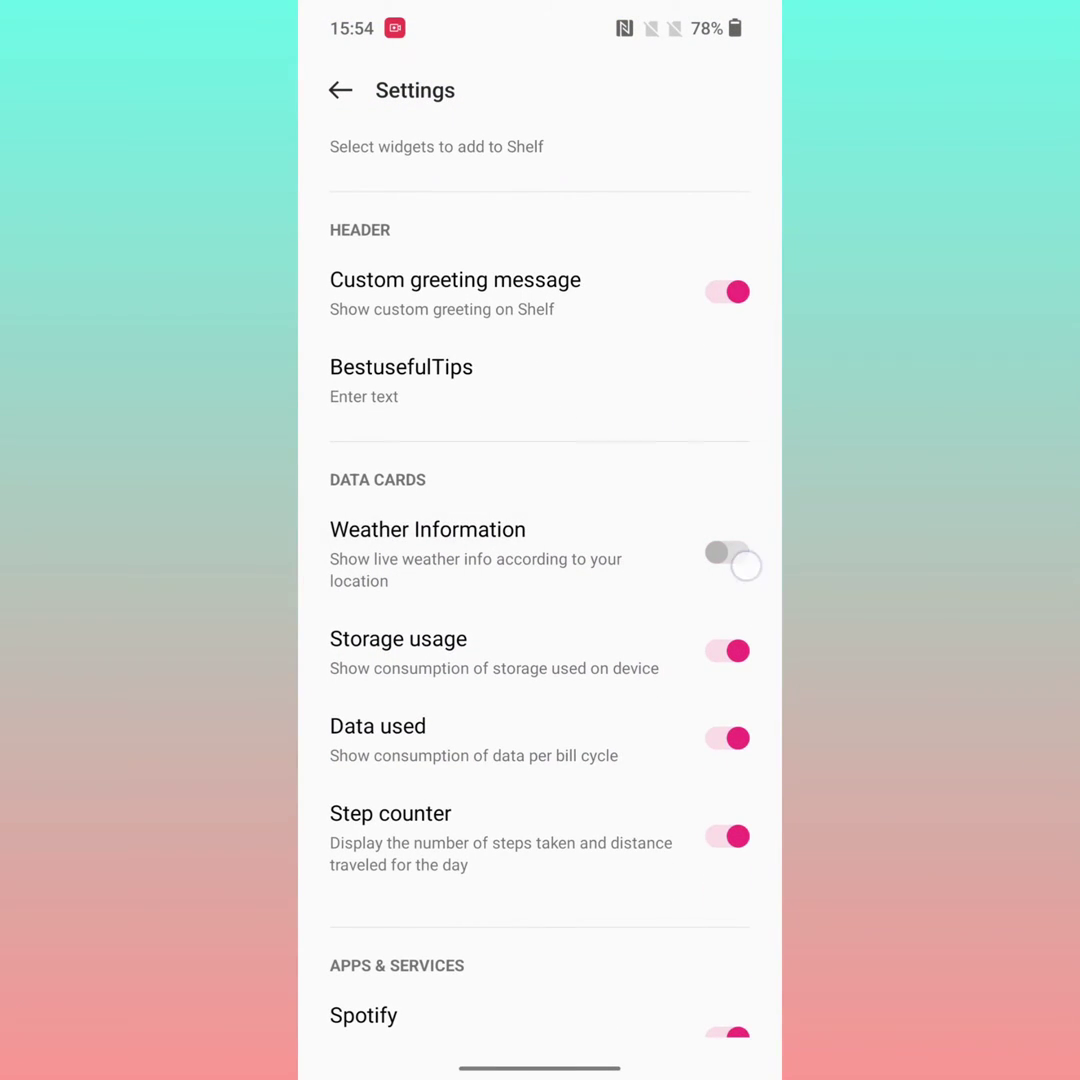
pyautogui.click(727, 651)
pyautogui.click(727, 738)
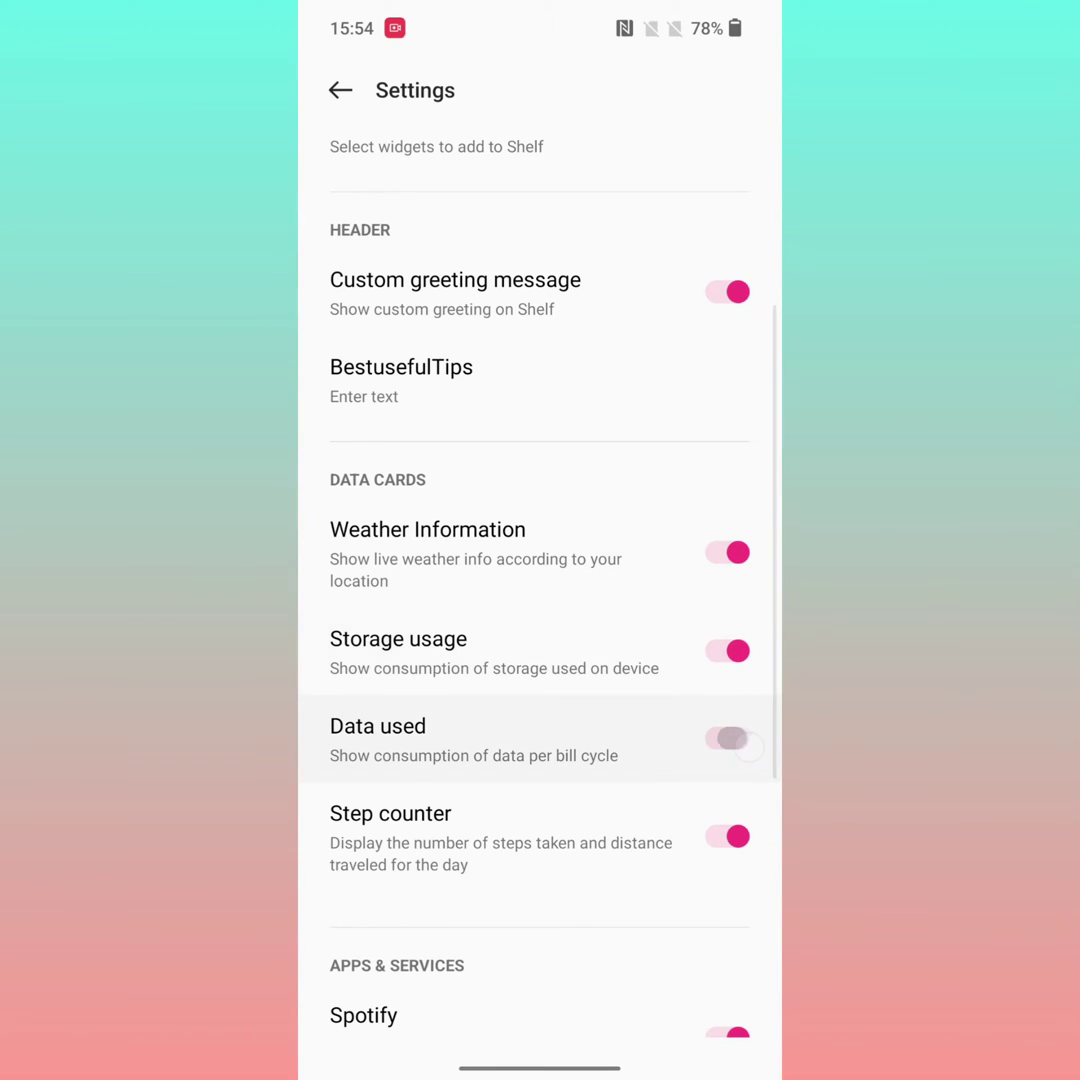
pyautogui.click(738, 837)
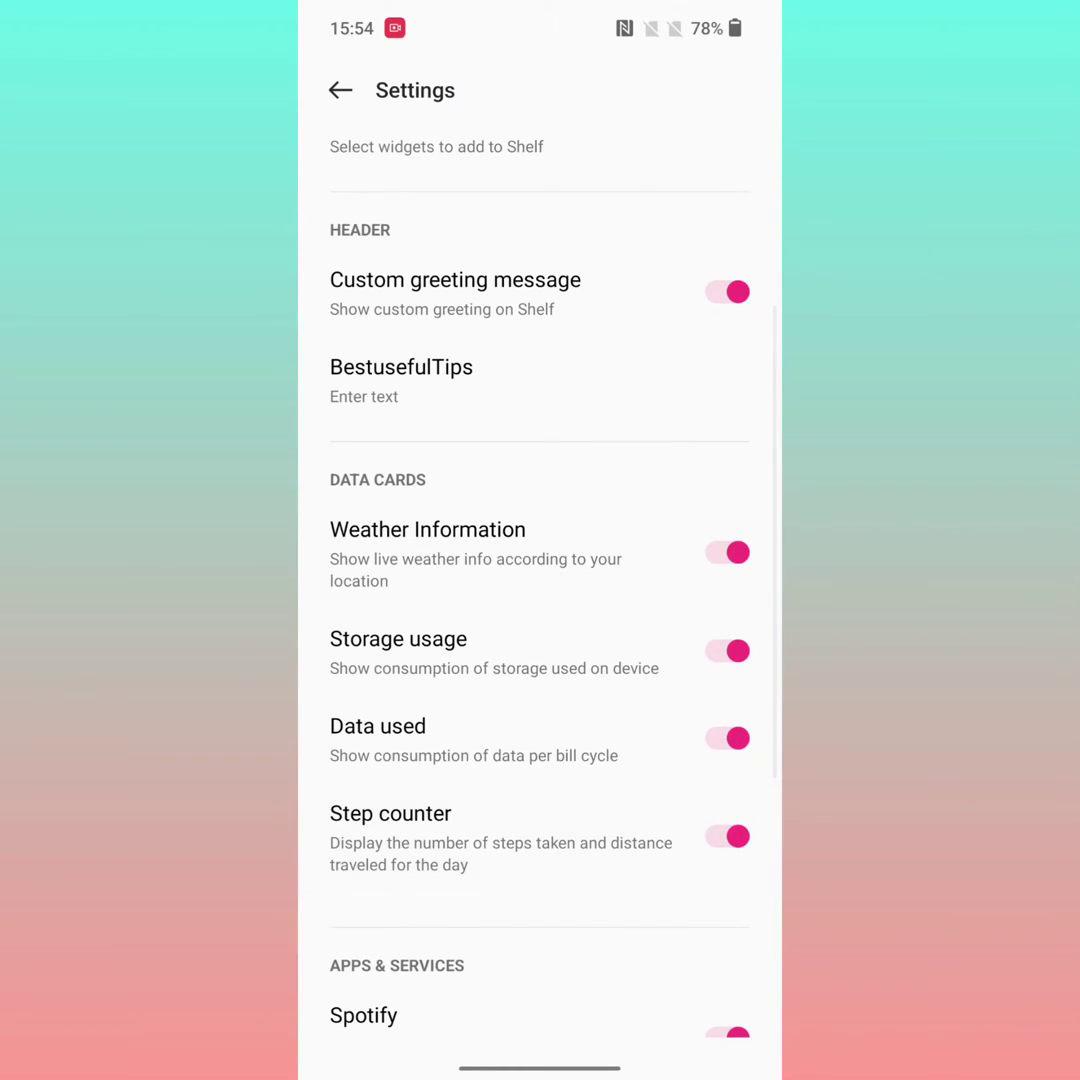
pyautogui.moveTo(697, 833); pyautogui.dragTo(697, 547)
pyautogui.moveTo(668, 799); pyautogui.dragTo(668, 692)
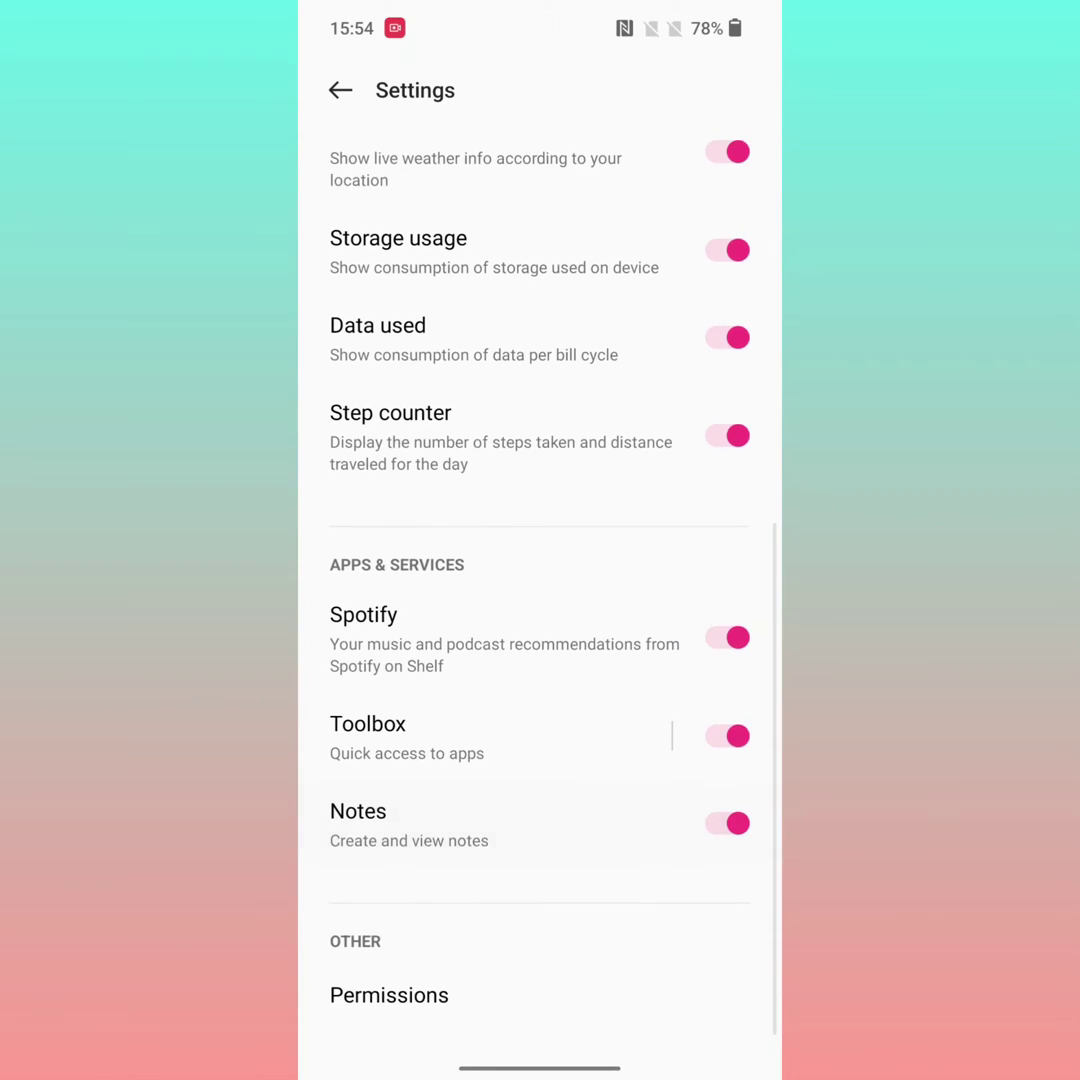
pyautogui.moveTo(540, 400); pyautogui.dragTo(540, 880)
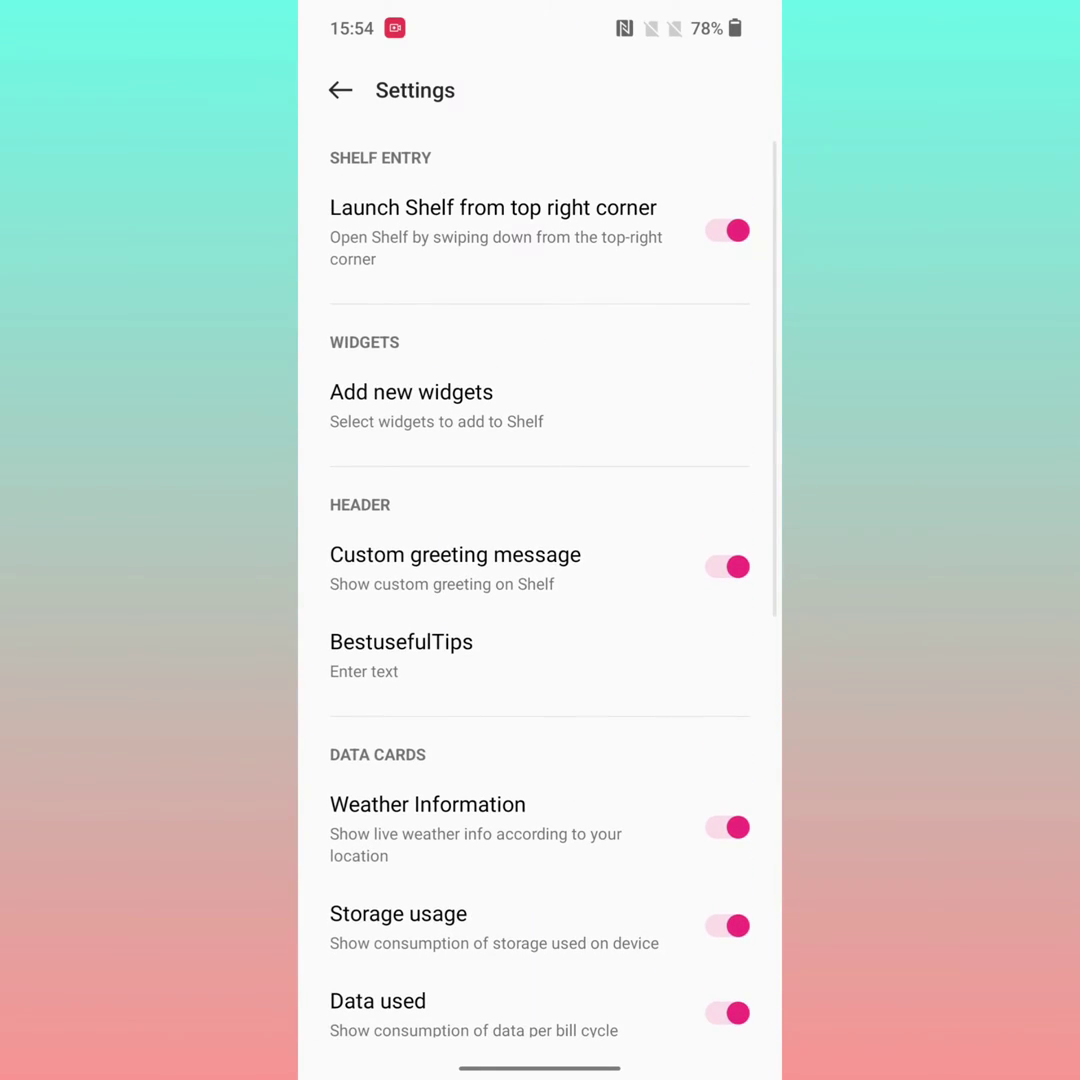
pyautogui.moveTo(778, 480); pyautogui.dragTo(653, 530)
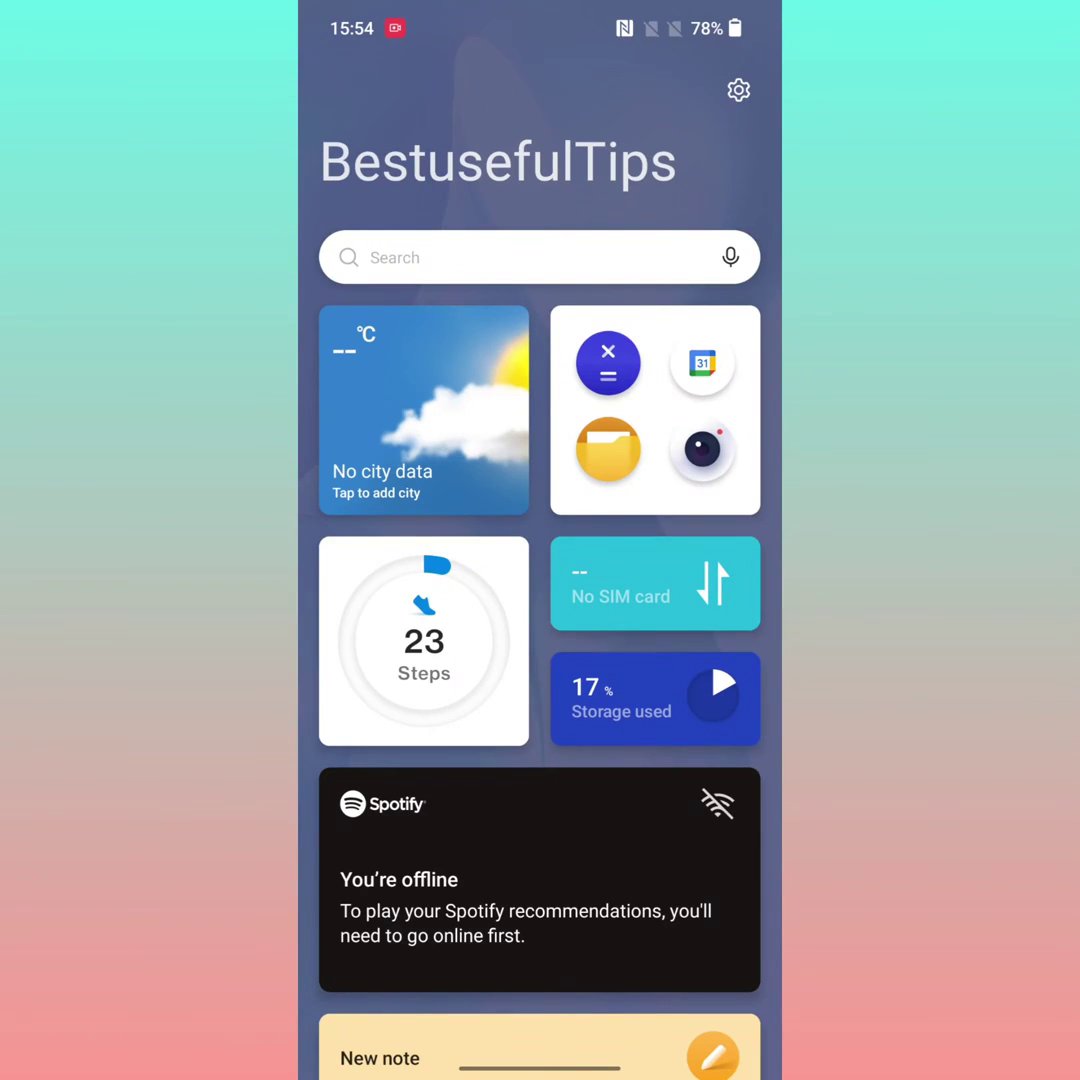
# - Reopen Shelf settings and switch off 'Launch Shelf from top right corner'
pyautogui.moveTo(540, 1065); pyautogui.dragTo(540, 800)
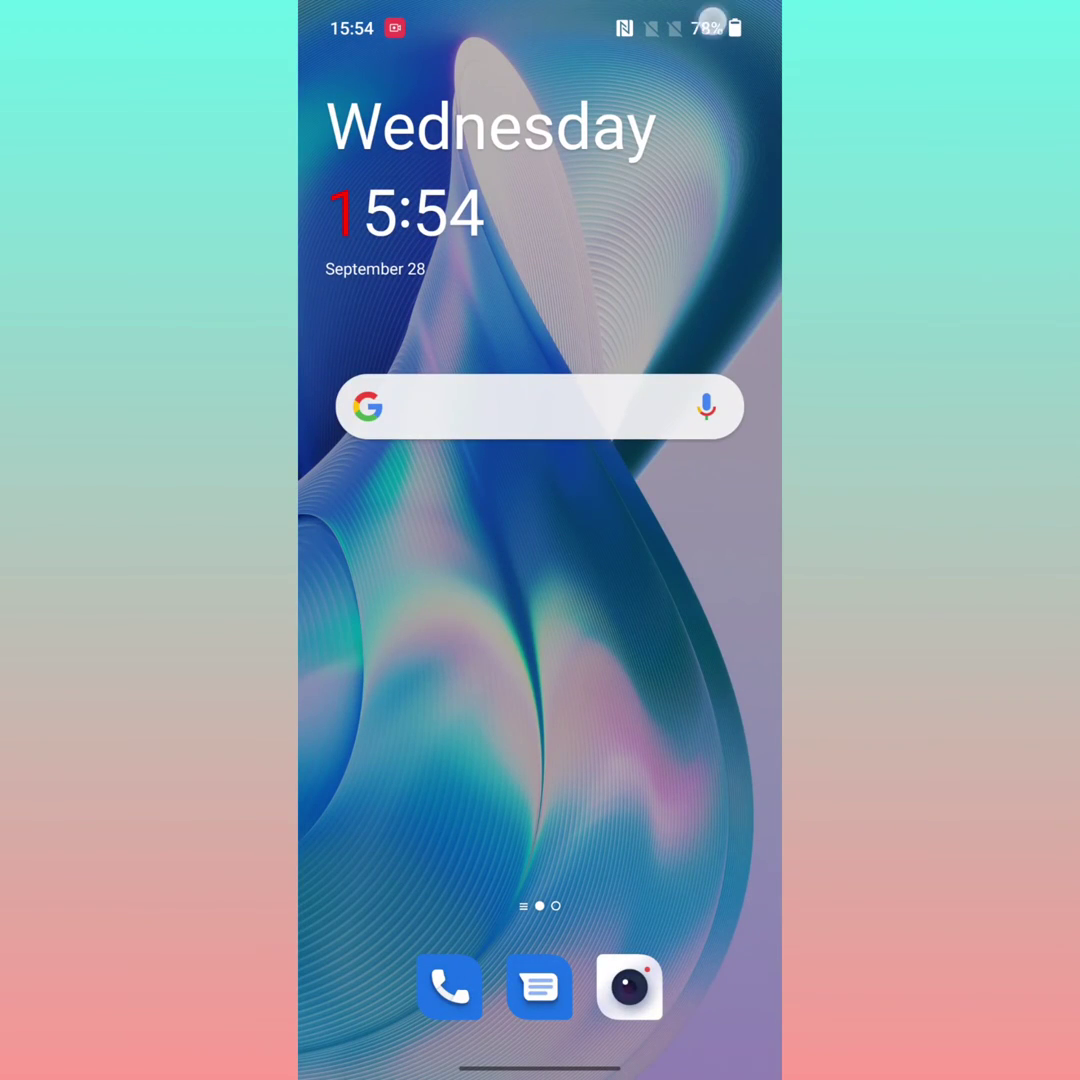
pyautogui.moveTo(540, 500); pyautogui.dragTo(540, 850)
pyautogui.click(738, 90)
pyautogui.click(728, 230)
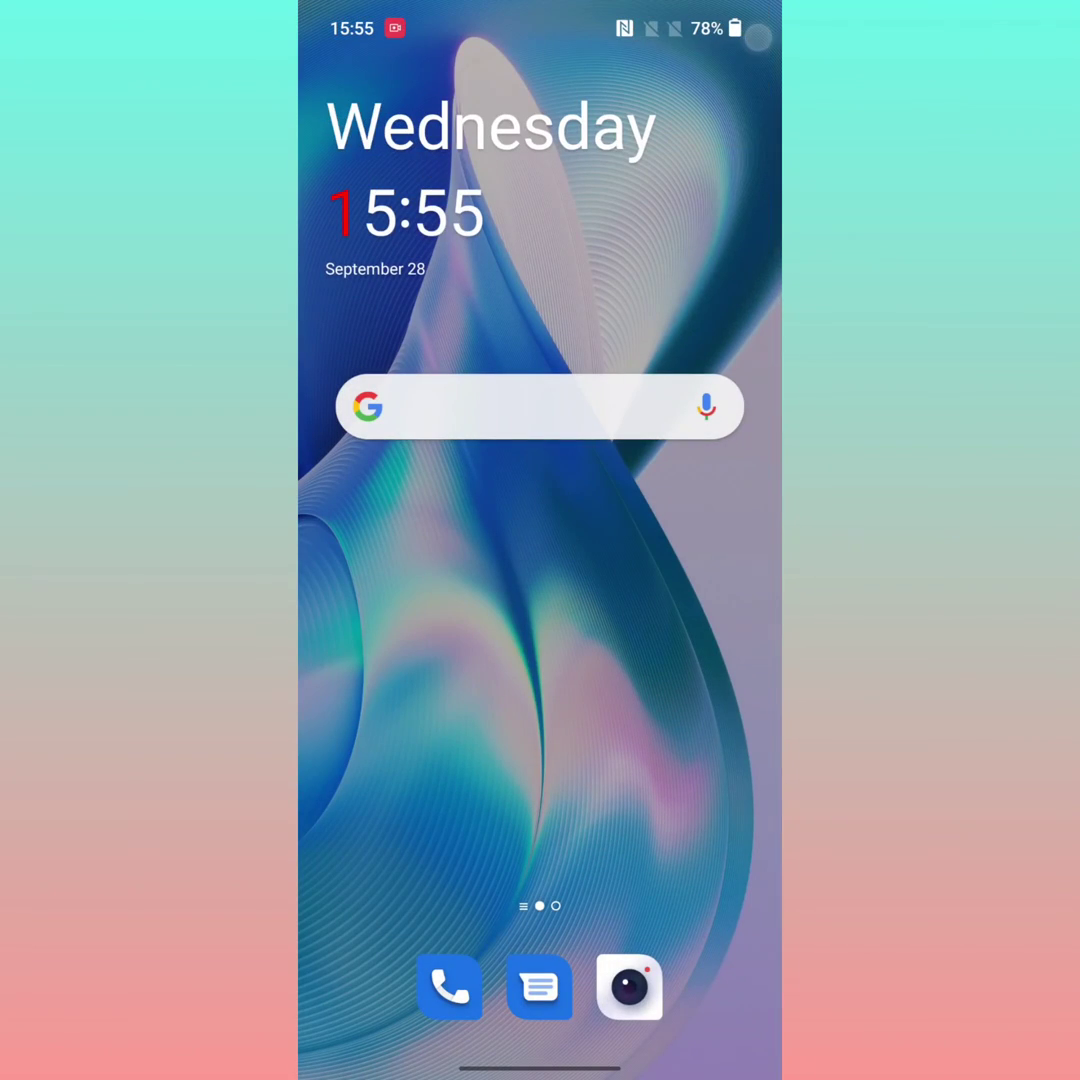
# - Swipe away the Shelf step-counting notification from the pulled-down shade, then close it
pyautogui.moveTo(540, 300); pyautogui.dragTo(540, 800)
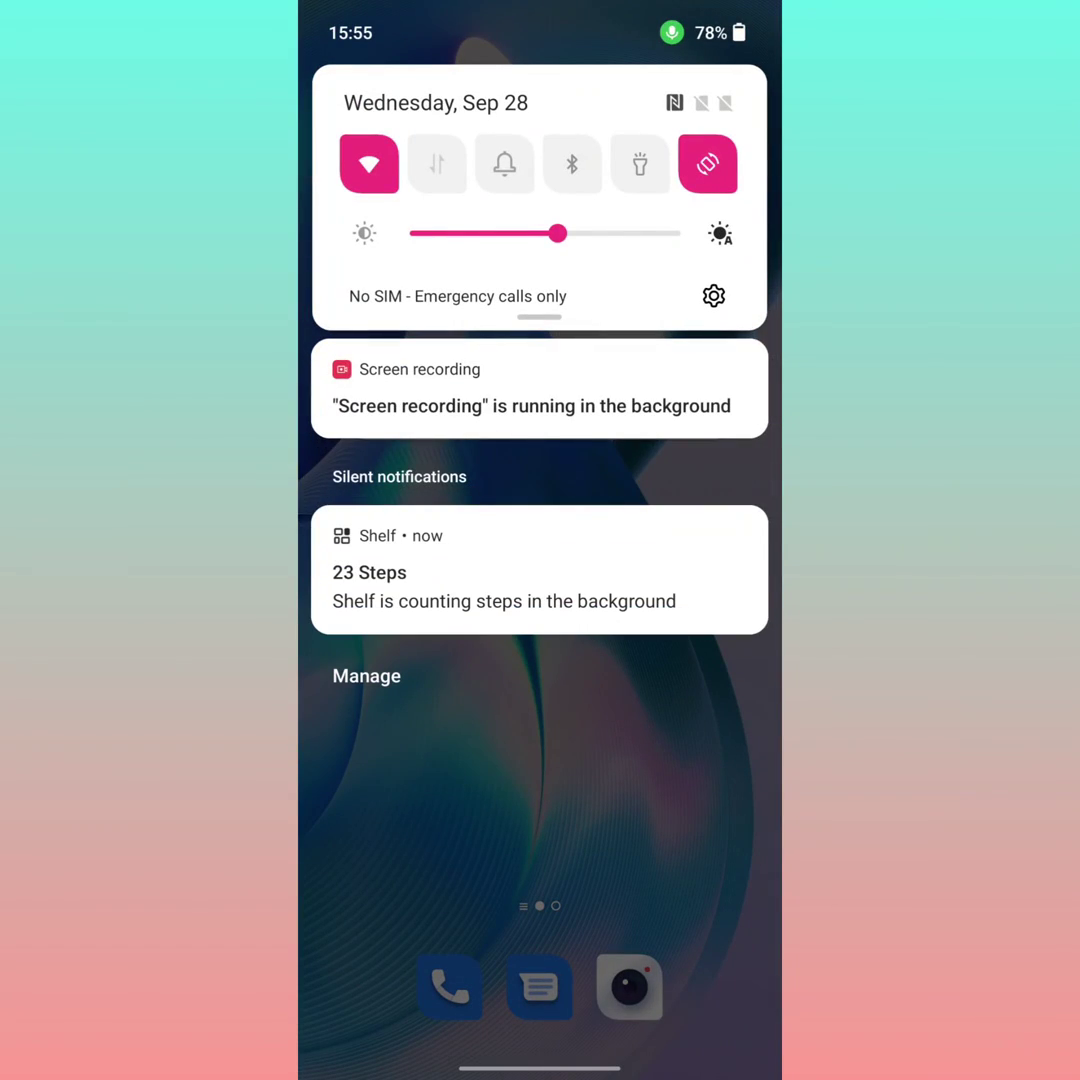
pyautogui.moveTo(400, 570); pyautogui.dragTo(700, 570)
pyautogui.click(615, 523)
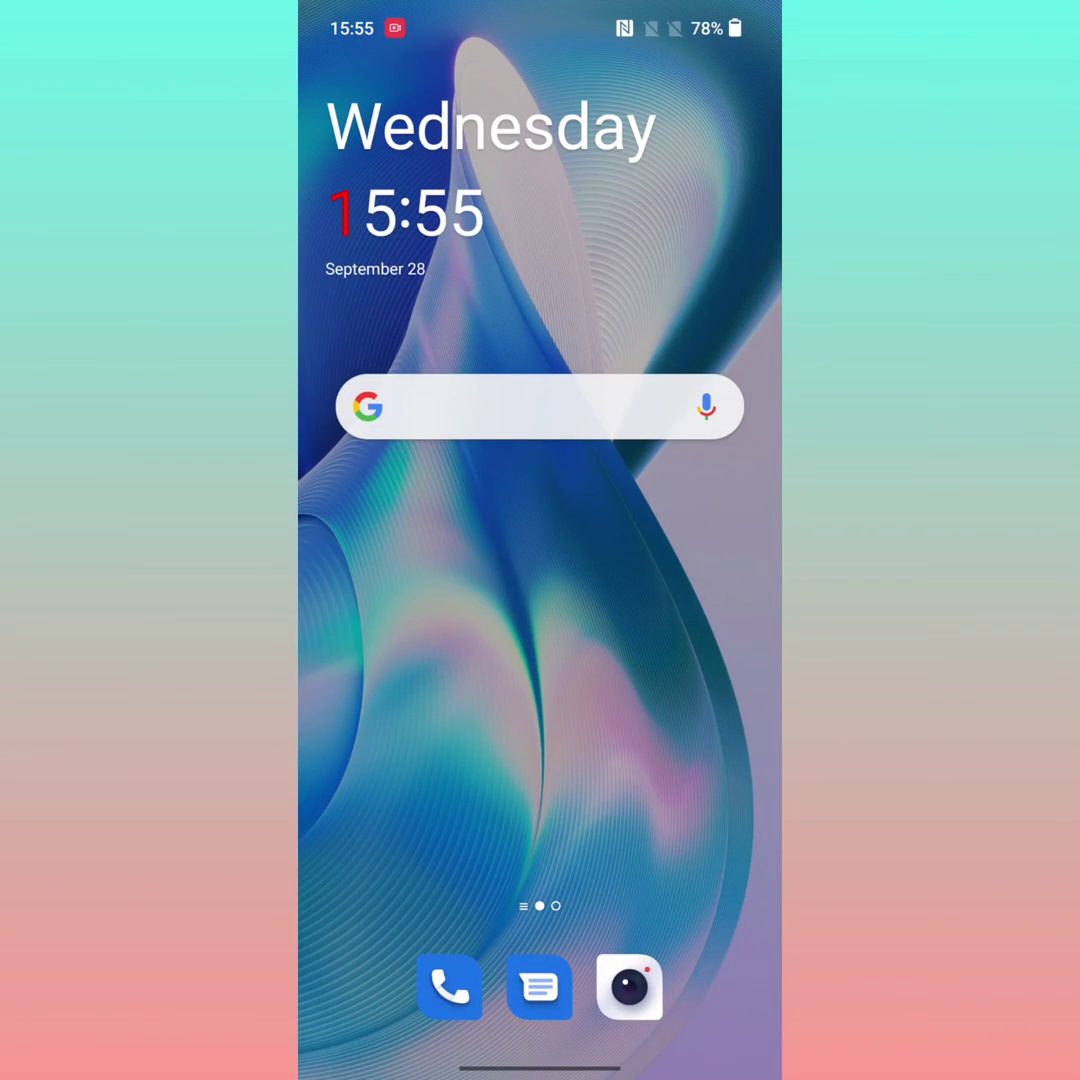